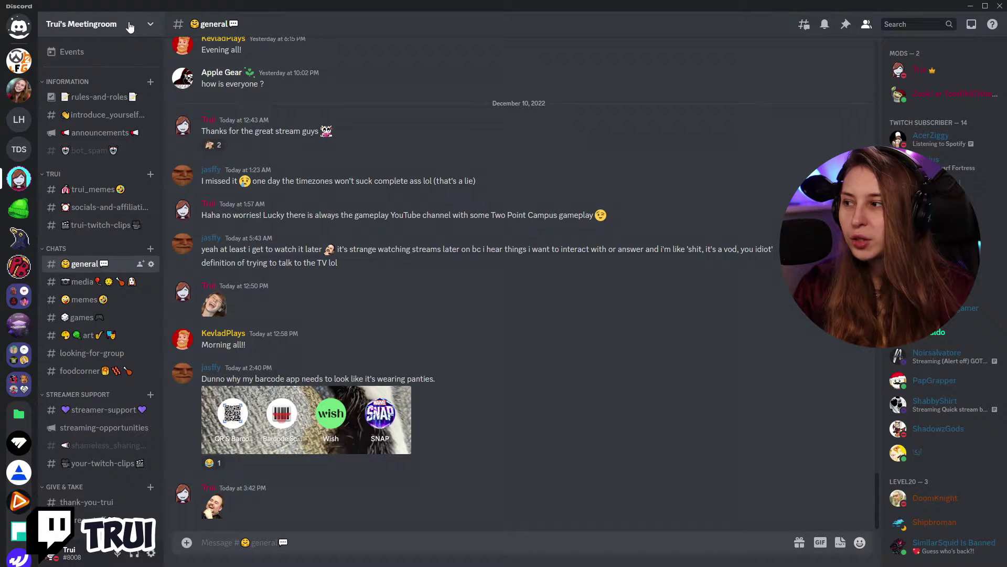
Open the Emoji page in Trui's Meetingroom server settings, which shows two free slots
{"action": "left_click", "coordinate": [130, 27]}
{"action": "left_click", "coordinate": [103, 94]}
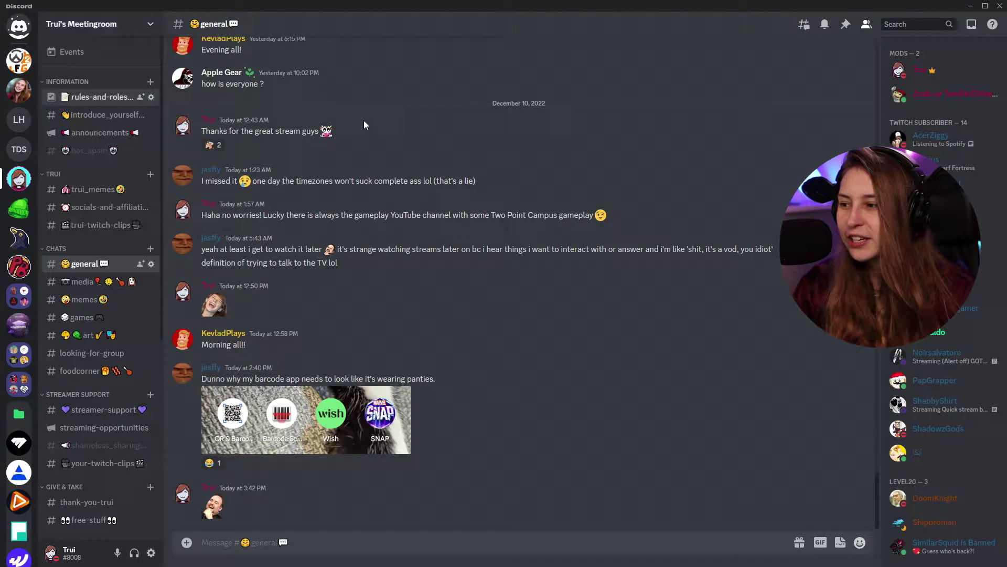
{"action": "left_click", "coordinate": [260, 100]}
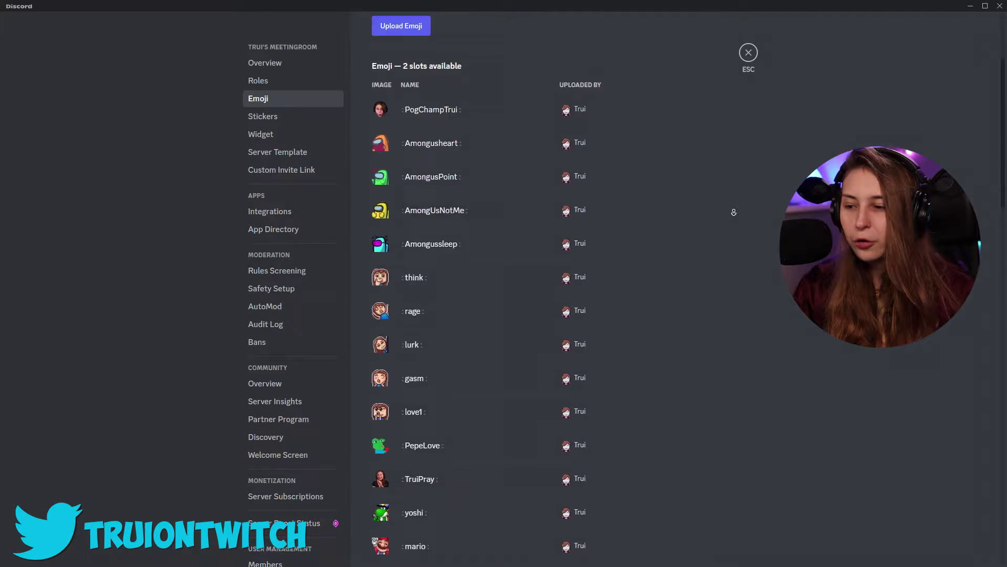
{"action": "scroll", "coordinate": [732, 181], "scroll_direction": "down", "scroll_amount": 10}
{"action": "scroll", "coordinate": [424, 61], "scroll_direction": "up", "scroll_amount": 15}
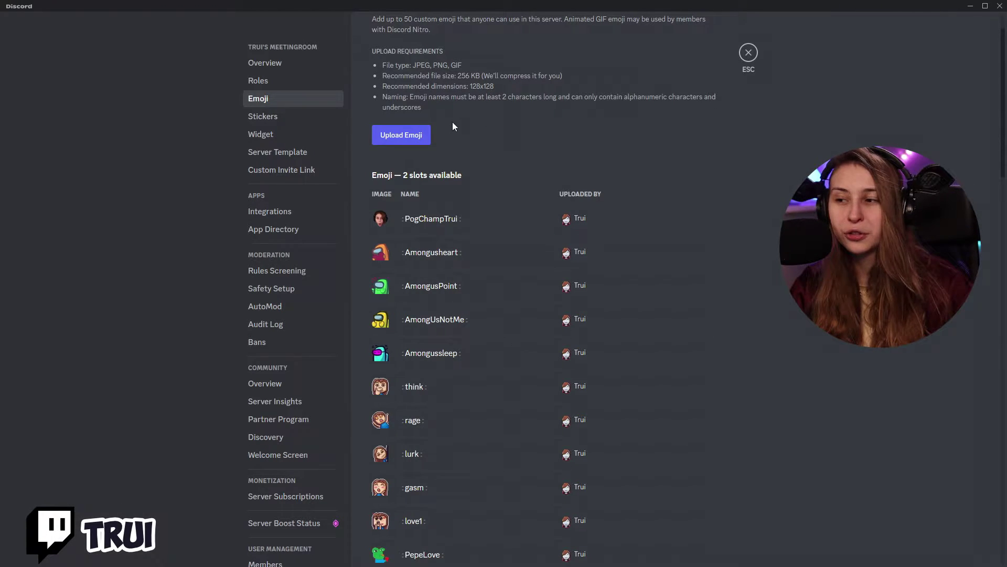
Upload the cow image as a server emoji and name it CowTest
{"action": "left_click", "coordinate": [418, 139]}
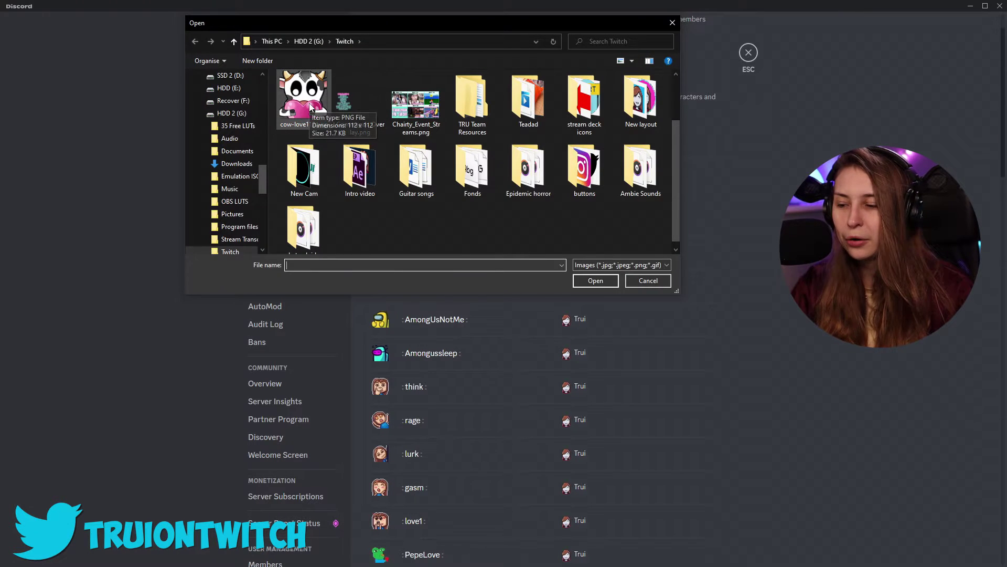
{"action": "double_click", "coordinate": [311, 108]}
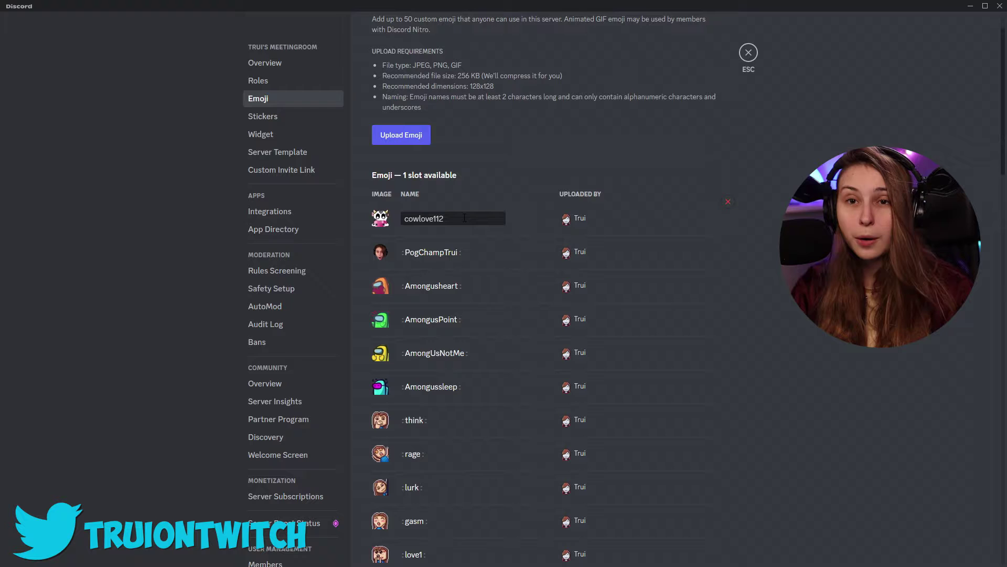
{"action": "left_click_drag", "start_coordinate": [464, 218], "coordinate": [406, 219]}
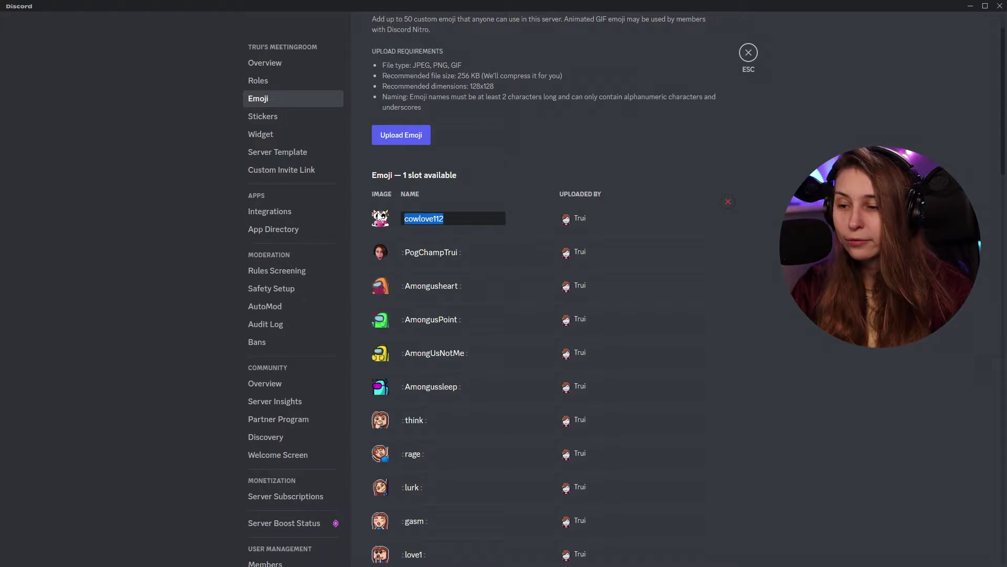
{"action": "key", "text": "BackSpace"}
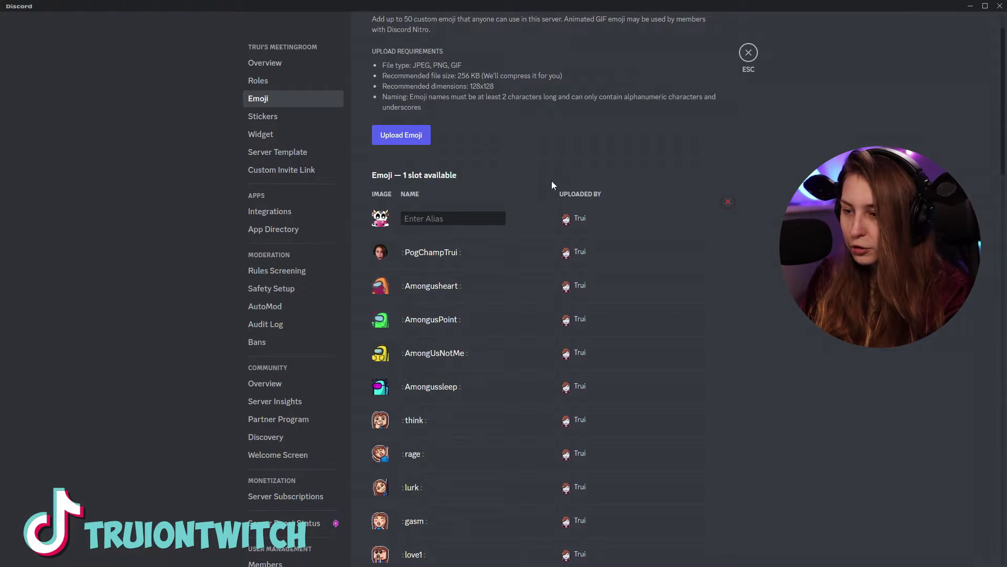
{"action": "type", "text": "Cow"}
{"action": "key", "text": "BackSpace"}
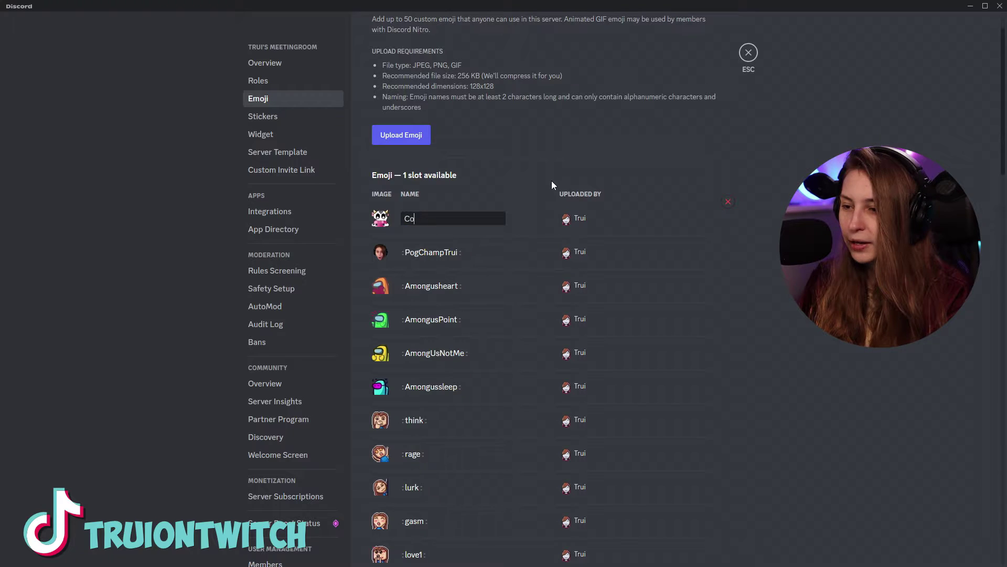
{"action": "type", "text": "w T"}
{"action": "key", "text": "BackSpace"}
{"action": "key", "text": "BackSpace"}
{"action": "type", "text": "Test"}
{"action": "key", "text": "Return"}
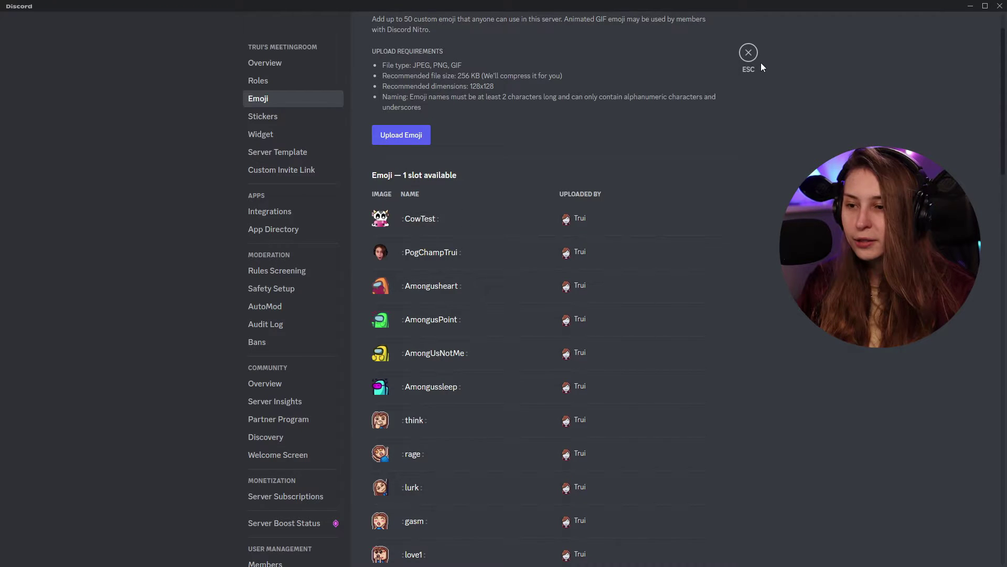
Back in general chat, insert the :CowTest: emoji into the message box
{"action": "key", "text": "Escape"}
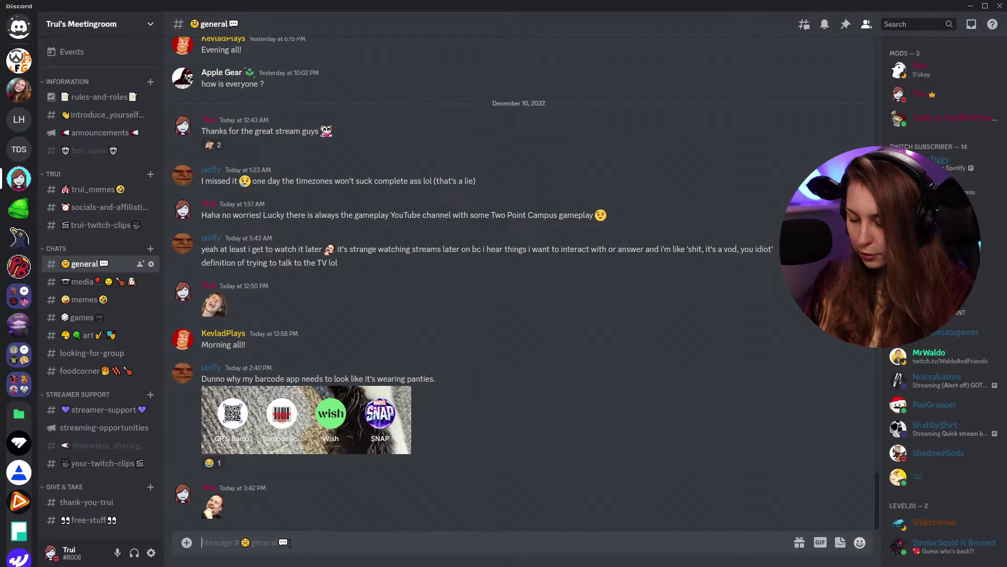
{"action": "type", "text": ":cow"}
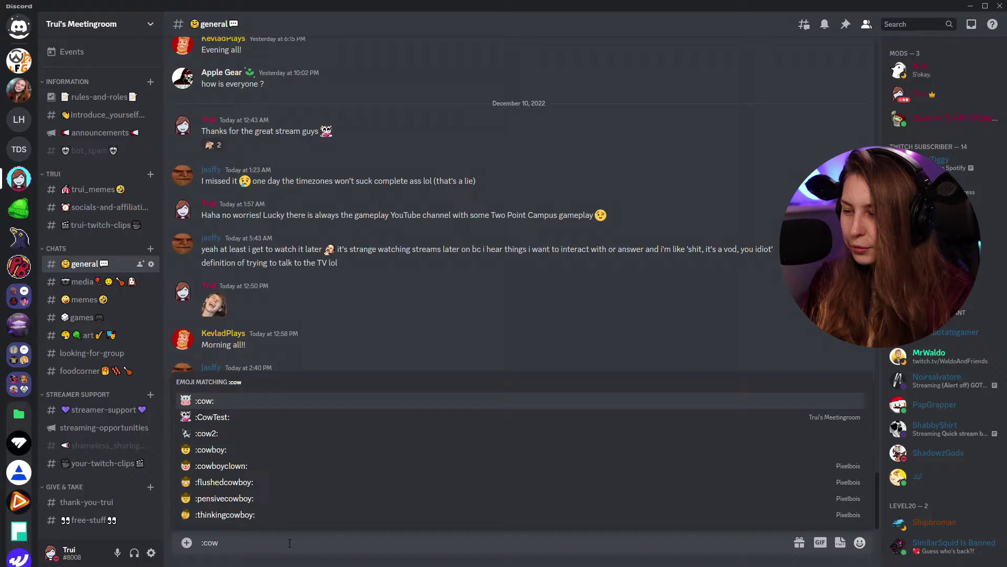
{"action": "key", "text": "Down"}
{"action": "key", "text": "Return"}
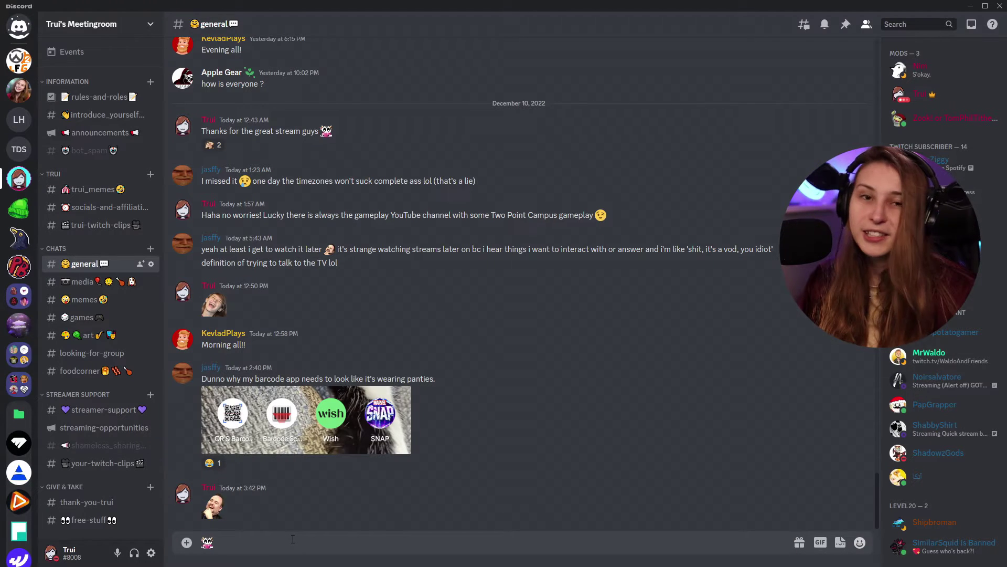
{"action": "left_click", "coordinate": [860, 545]}
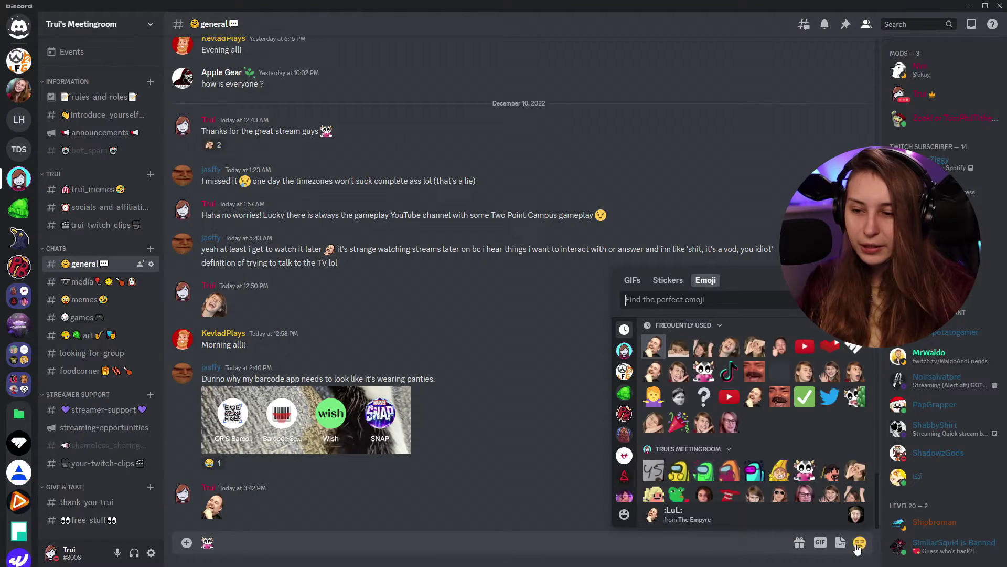
{"action": "scroll", "coordinate": [765, 420], "scroll_direction": "down", "scroll_amount": 2}
{"action": "scroll", "coordinate": [698, 437], "scroll_direction": "down", "scroll_amount": 2}
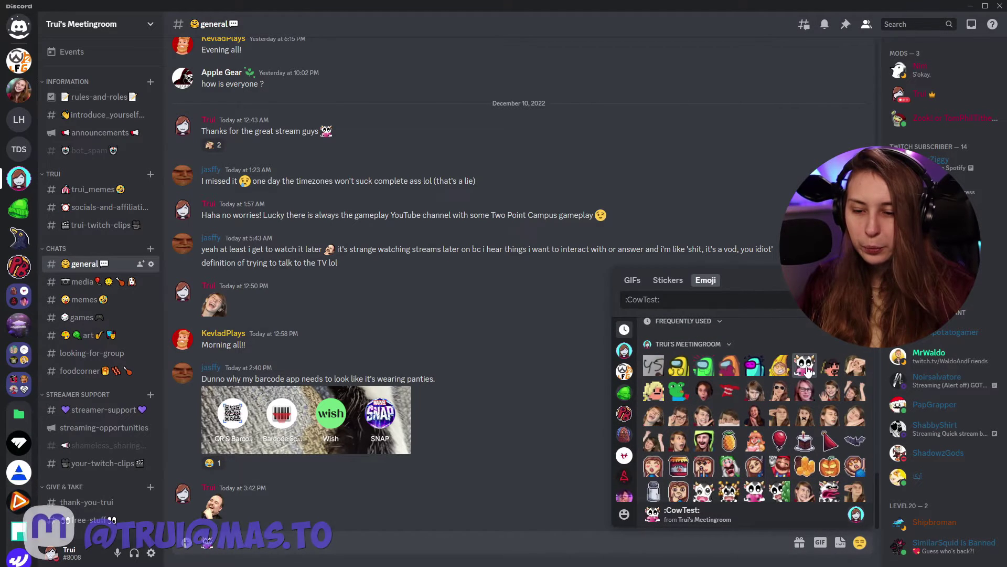
{"action": "scroll", "coordinate": [732, 442], "scroll_direction": "down", "scroll_amount": 2}
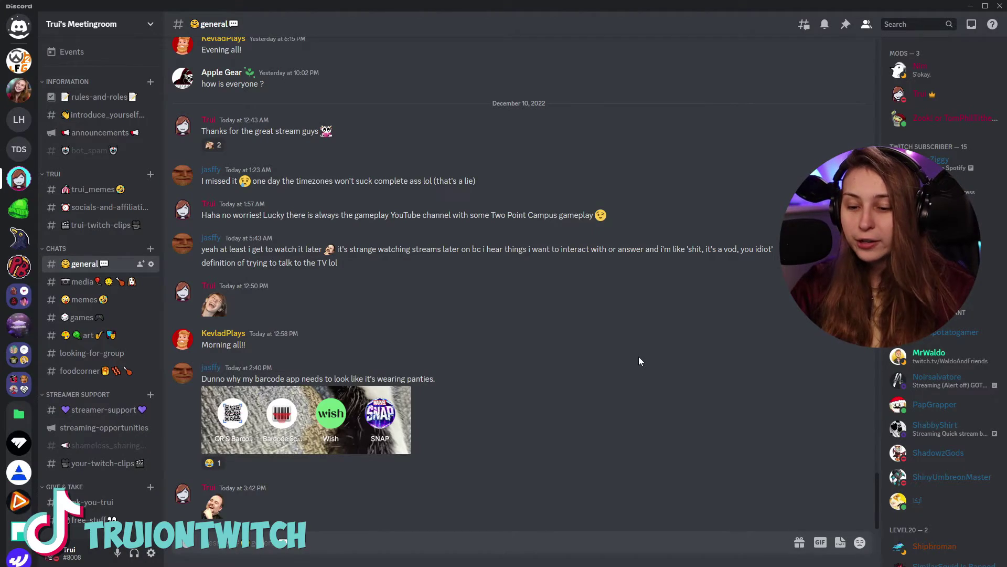
Show the GOEDGEMUTST server's emoji pack in the message bar's emoji picker
{"action": "left_click", "coordinate": [860, 542]}
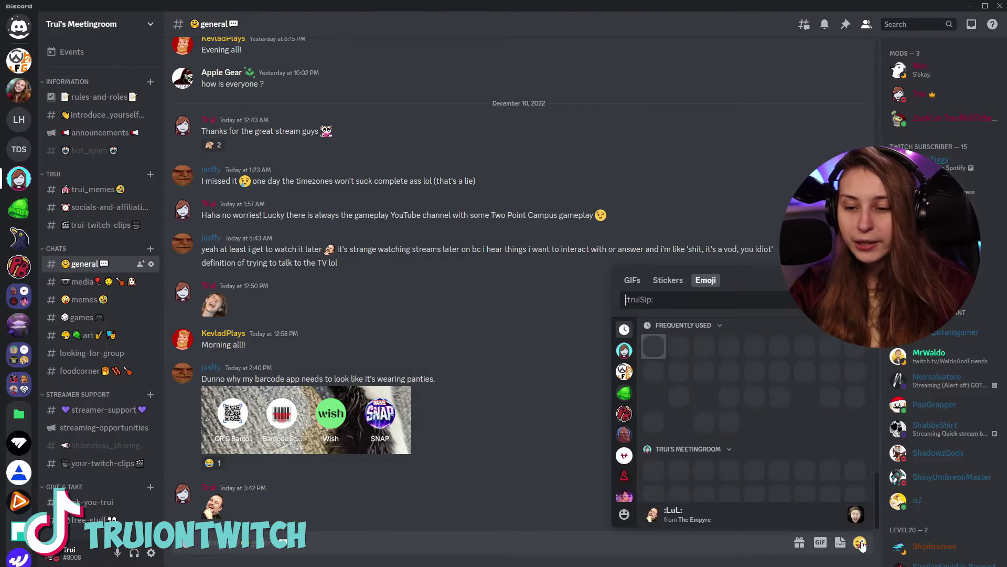
{"action": "left_click", "coordinate": [624, 392]}
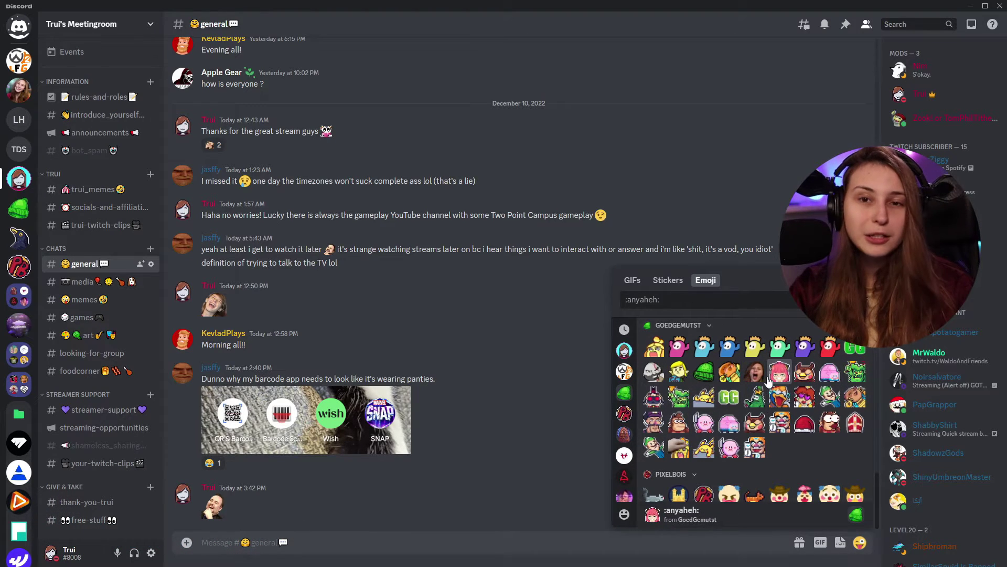